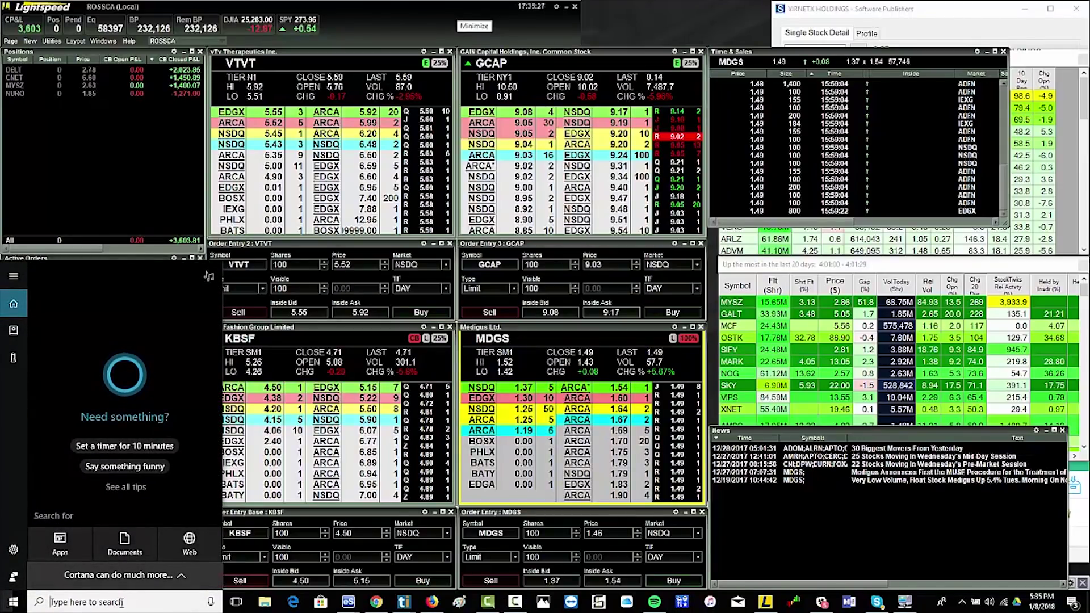
Open the Windows display settings and run detection for additional connected displays
{"action": "type", "text": "display setin"}
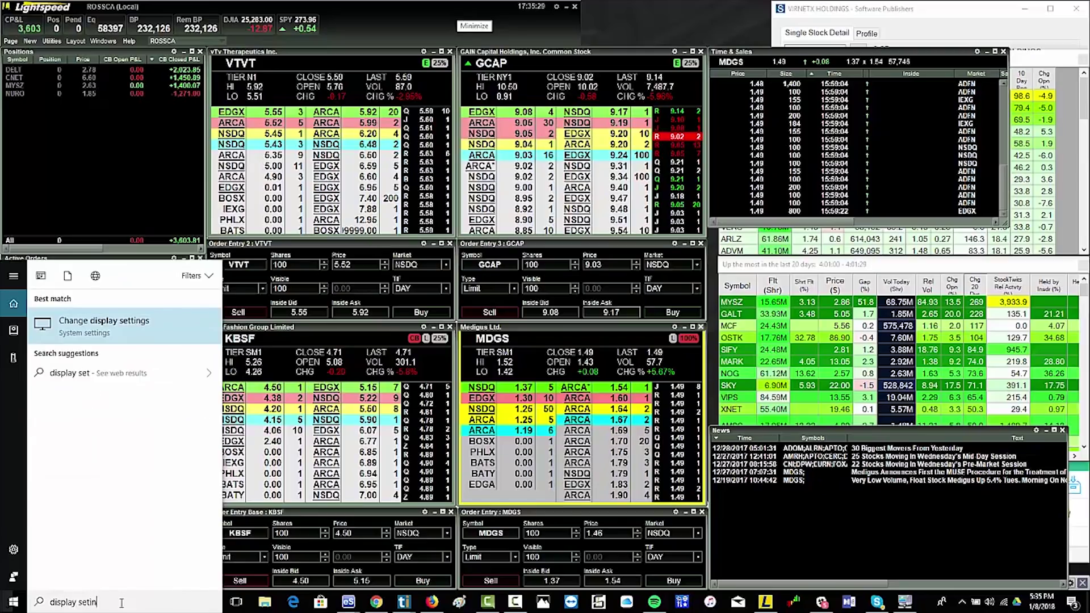
{"action": "type", "text": "gs"}
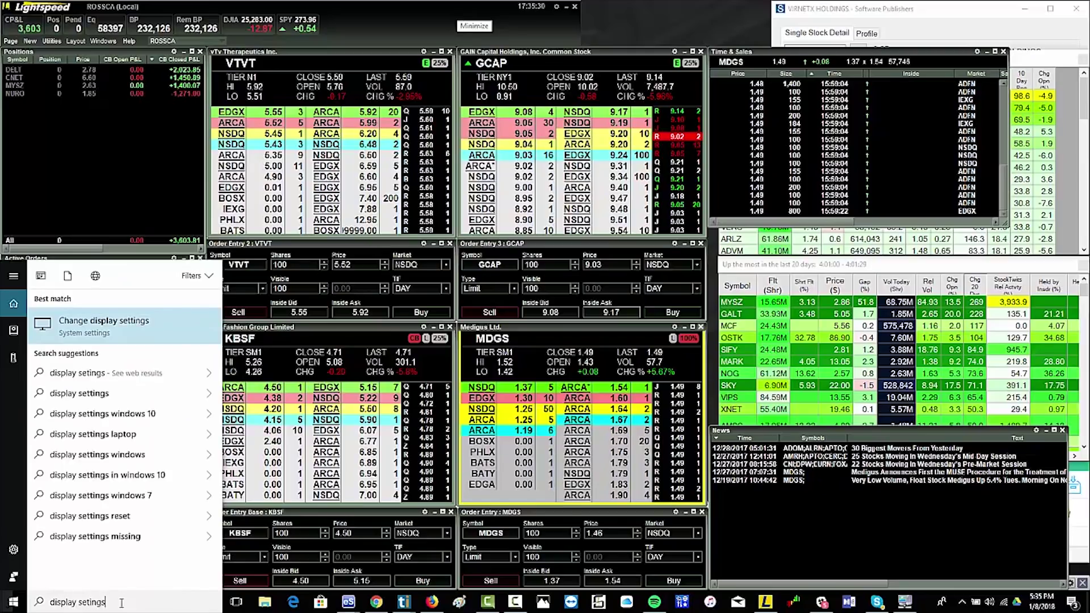
{"action": "left_click", "coordinate": [128, 328]}
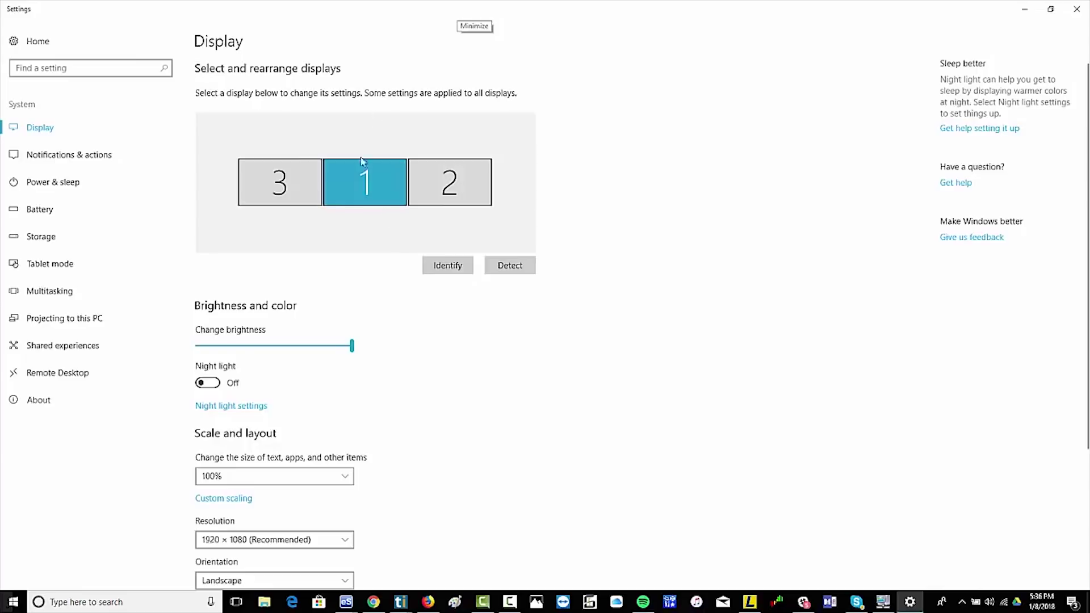
{"action": "left_click", "coordinate": [511, 272]}
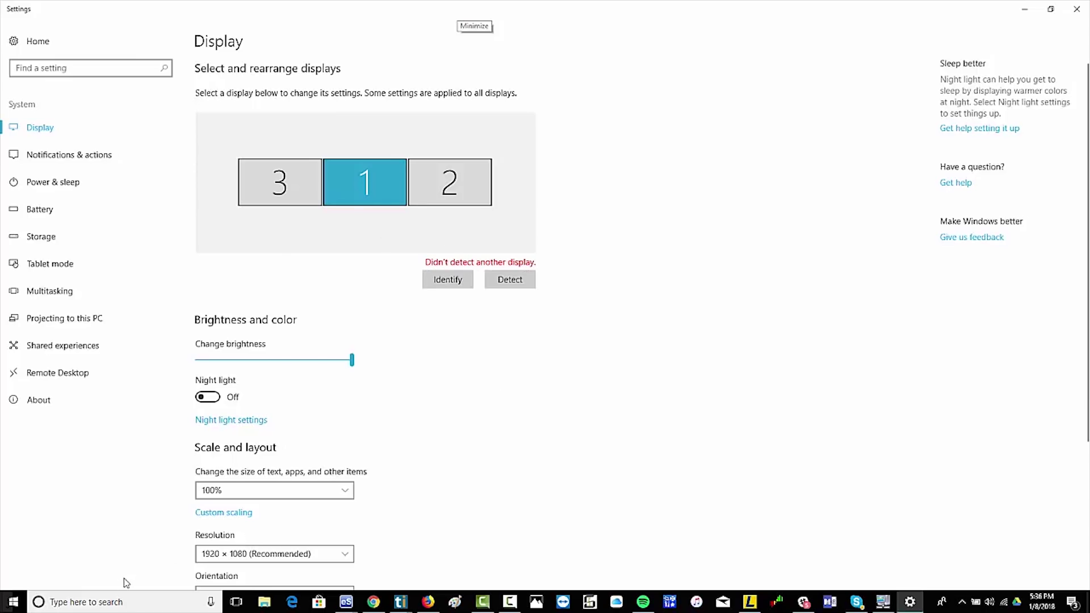
Open Device Manager and enlarge its window
{"action": "left_click", "coordinate": [107, 607]}
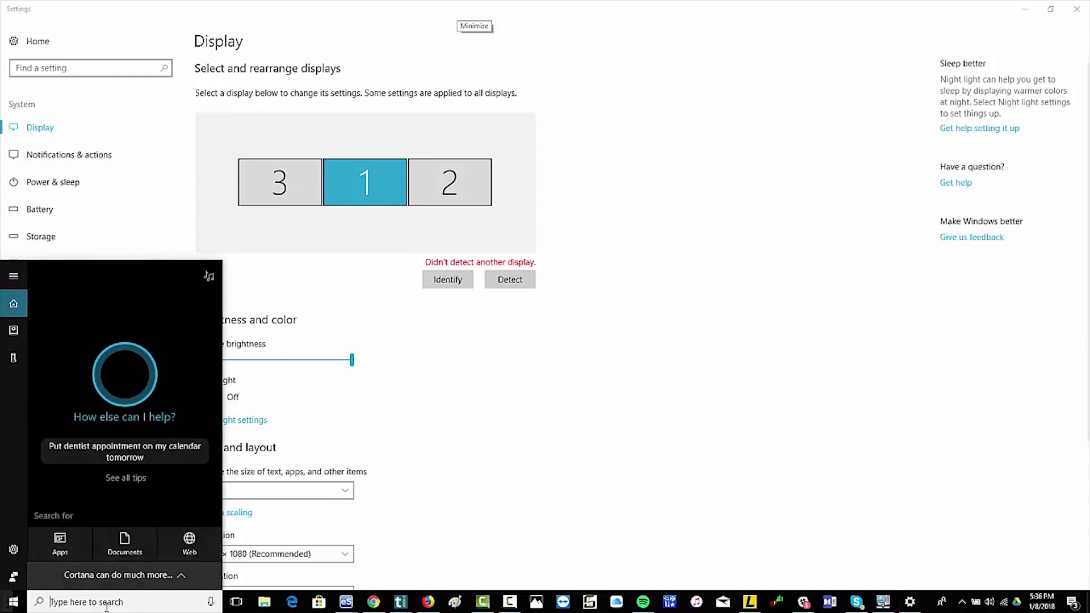
{"action": "type", "text": "dis"}
{"action": "key", "text": "BackSpace"}
{"action": "type", "text": "c"}
{"action": "key", "text": "BackSpace"}
{"action": "key", "text": "BackSpace"}
{"action": "type", "text": "evice manager"}
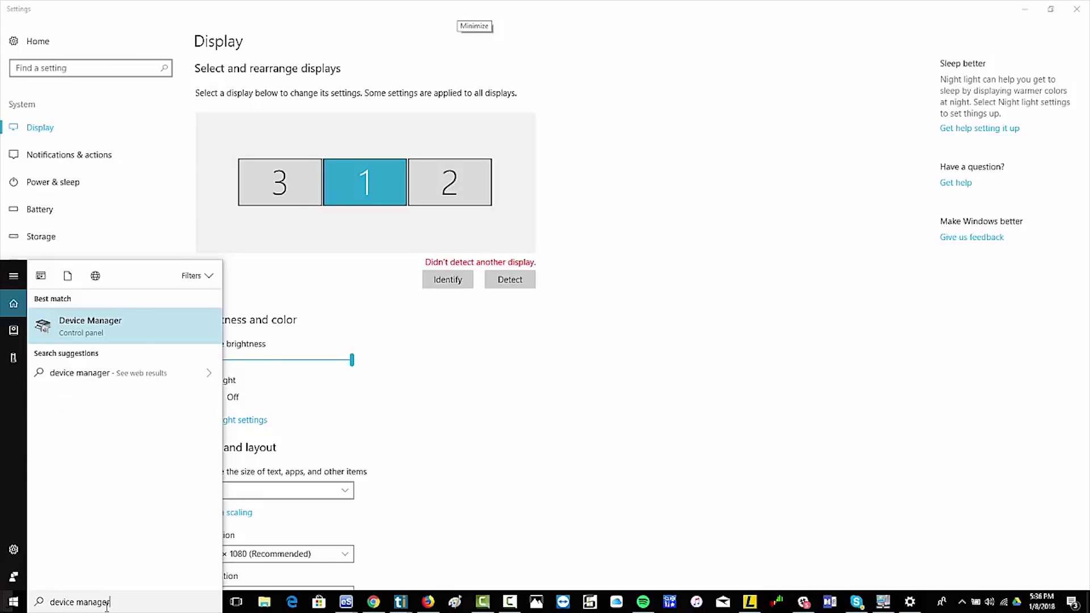
{"action": "key", "text": "Return"}
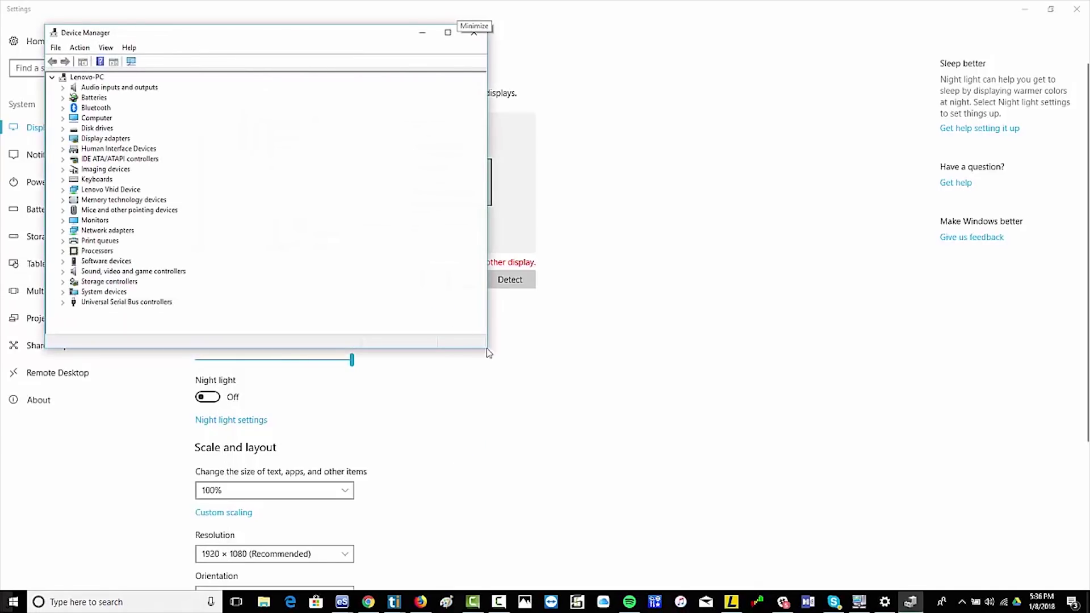
{"action": "left_click_drag", "start_coordinate": [485, 351], "coordinate": [649, 484]}
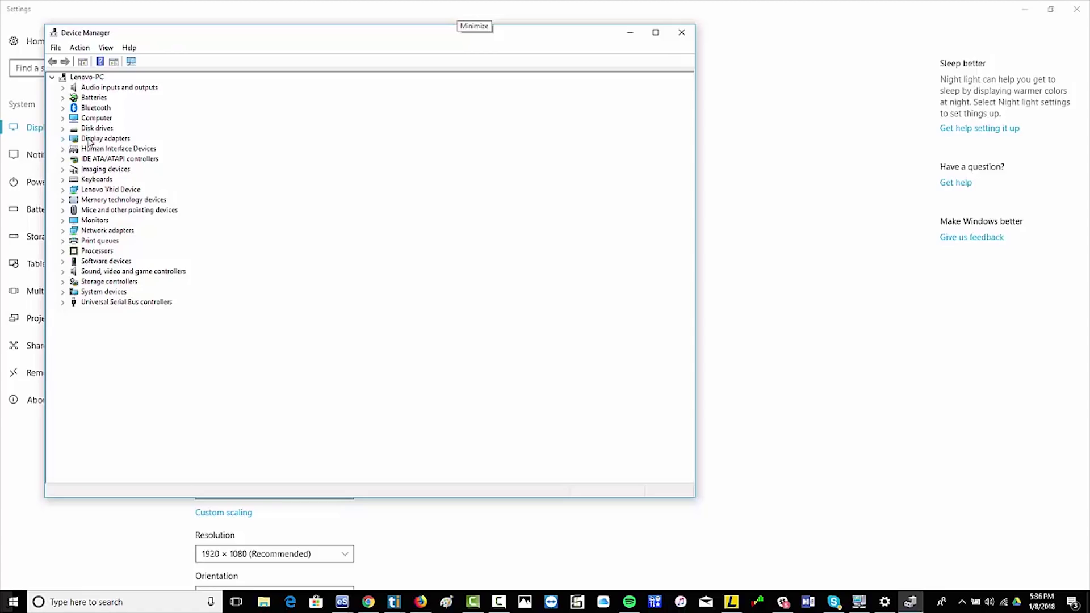
Examine the display adapters and Universal Serial Bus controllers, including the actions for the first Generic USB Hub, and close Device Manager
{"action": "left_click", "coordinate": [62, 140]}
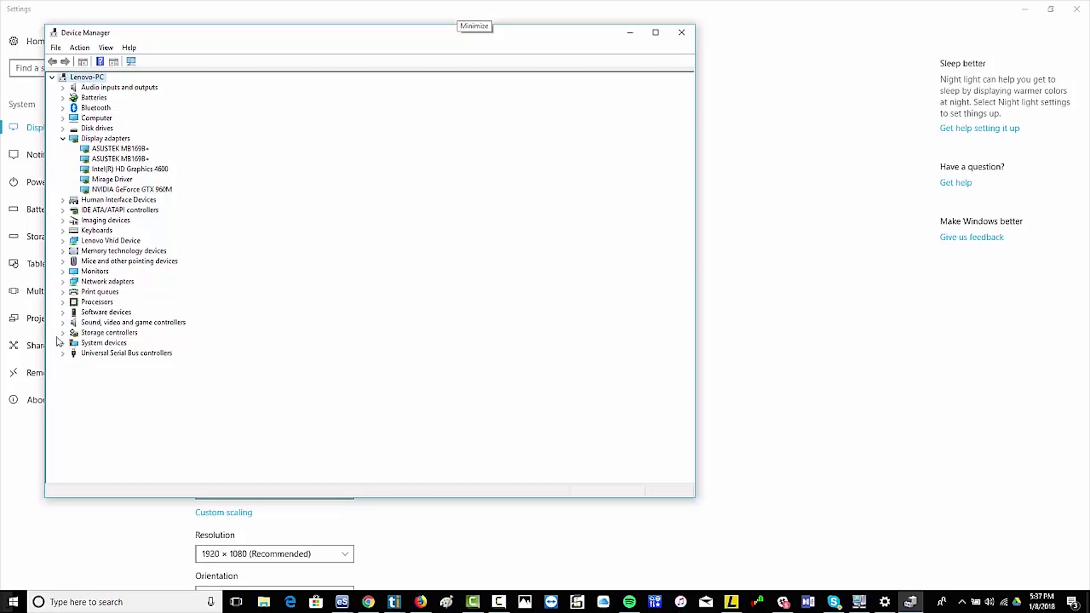
{"action": "left_click", "coordinate": [67, 311]}
{"action": "left_click", "coordinate": [70, 311]}
{"action": "left_click", "coordinate": [63, 354]}
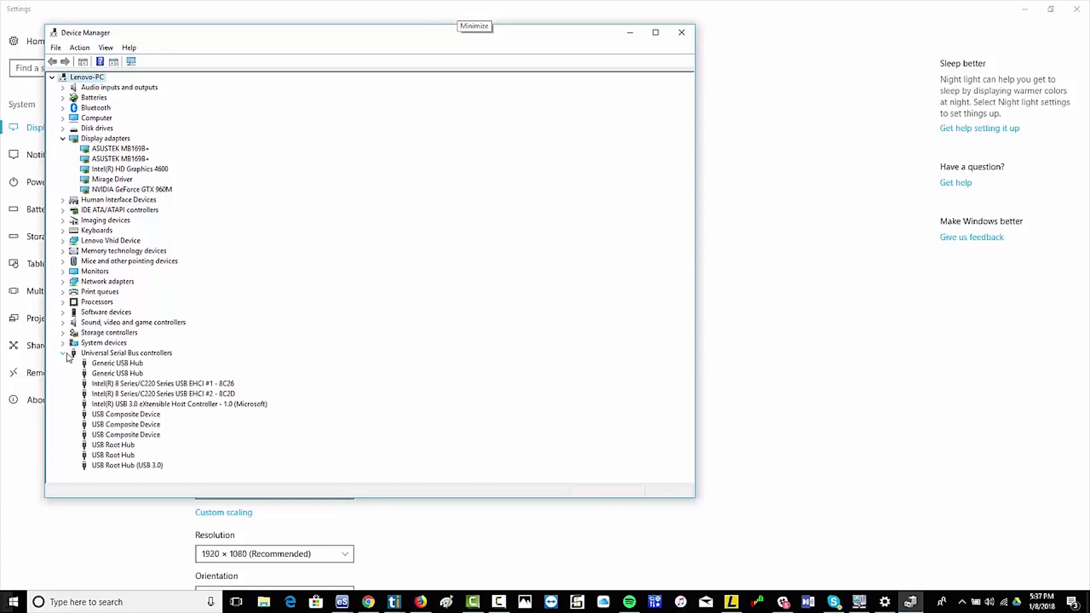
{"action": "right_click", "coordinate": [113, 366]}
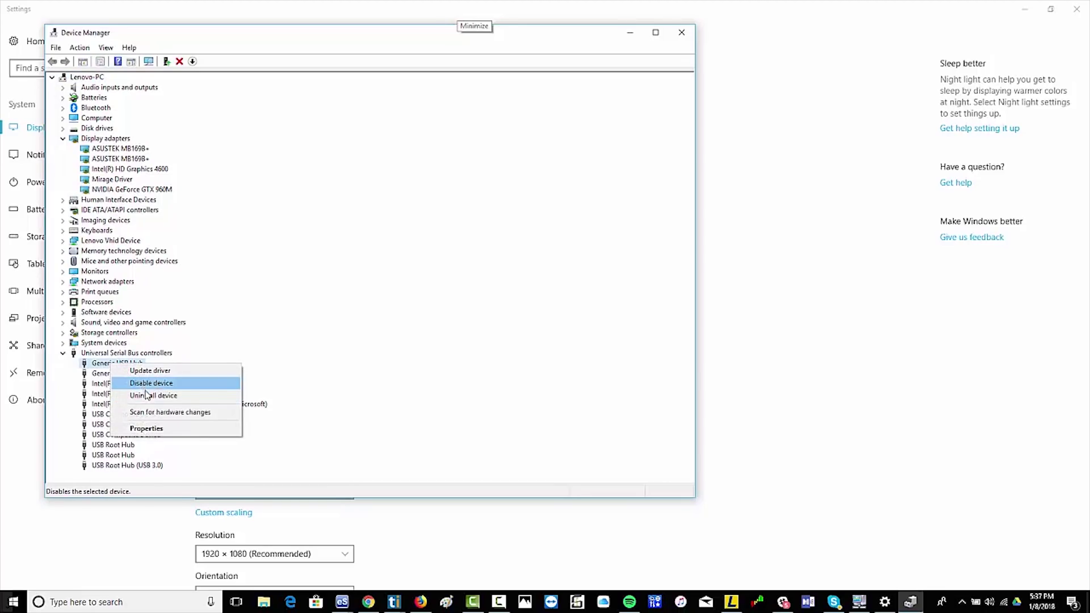
{"action": "left_click", "coordinate": [63, 353]}
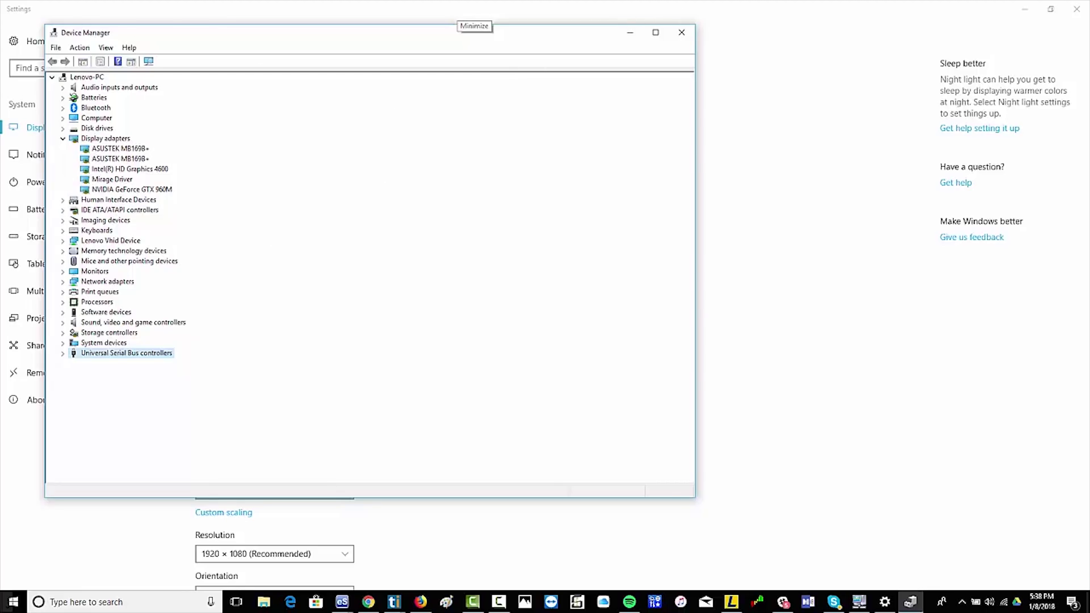
{"action": "left_click", "coordinate": [679, 31]}
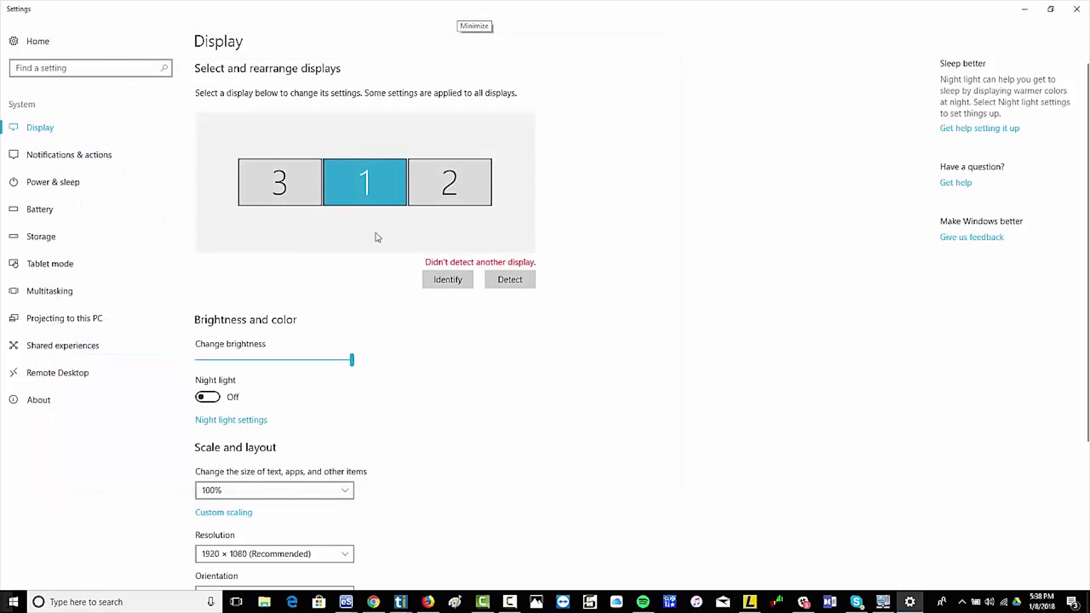
Select display 3 and review its available multiple-display modes and orientation options without changing them
{"action": "mouse_move", "coordinate": [278, 183]}
{"action": "left_mouse_down"}
{"action": "mouse_move", "coordinate": [284, 153]}
{"action": "mouse_move", "coordinate": [284, 180]}
{"action": "left_mouse_up"}
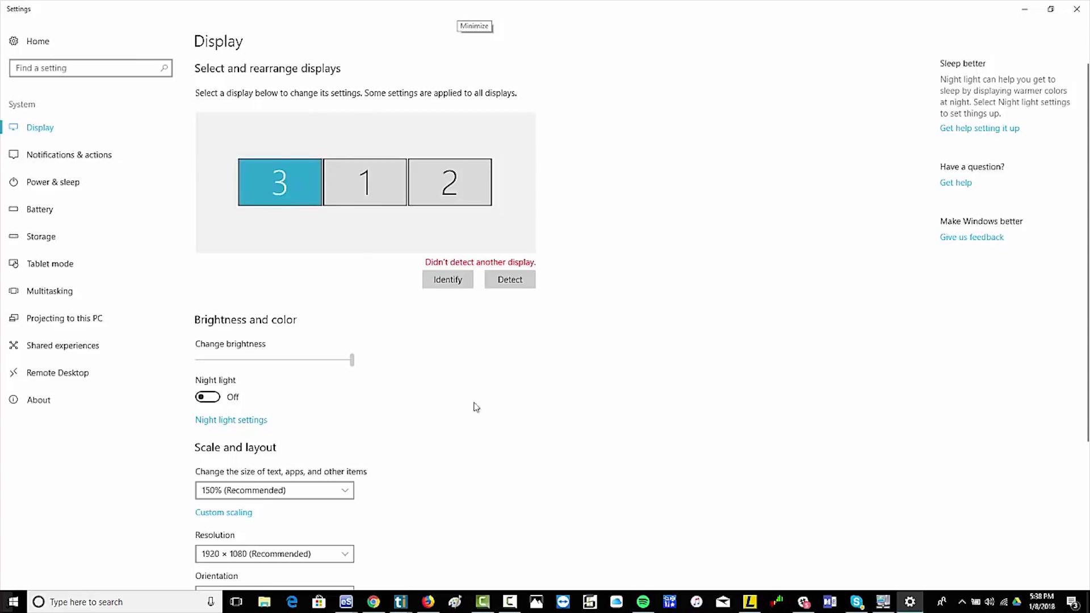
{"action": "scroll", "coordinate": [476, 407], "scroll_direction": "down", "scroll_amount": 3}
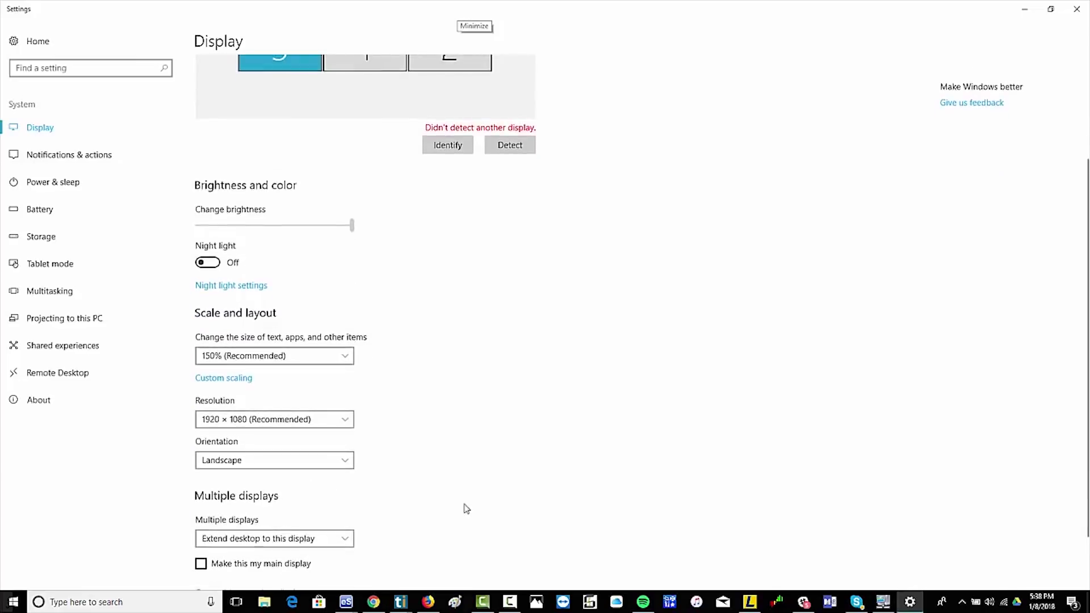
{"action": "scroll", "coordinate": [466, 508], "scroll_direction": "up", "scroll_amount": 1}
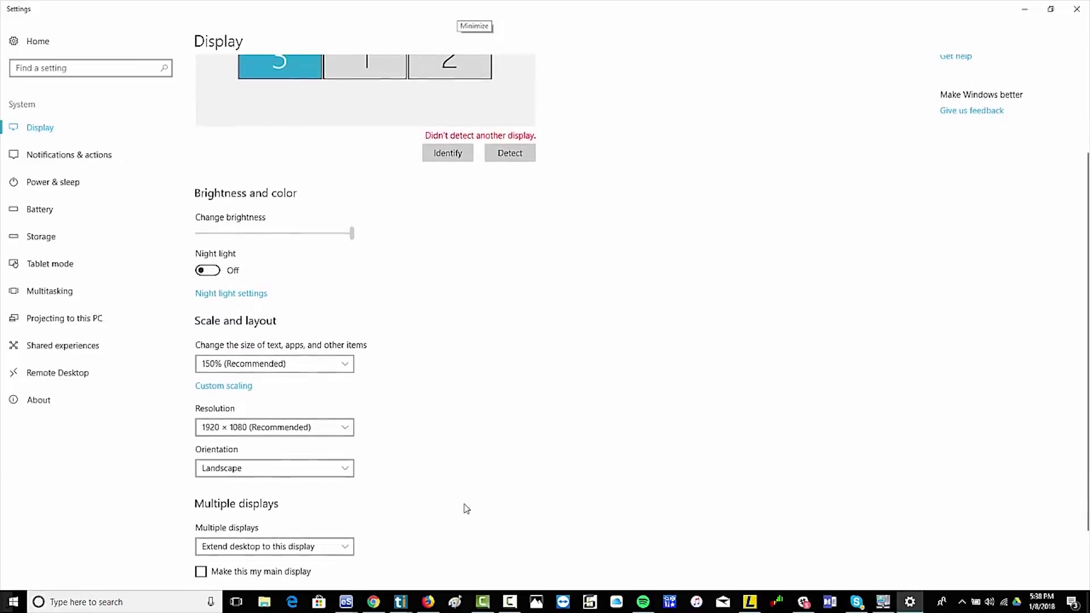
{"action": "left_click", "coordinate": [258, 546]}
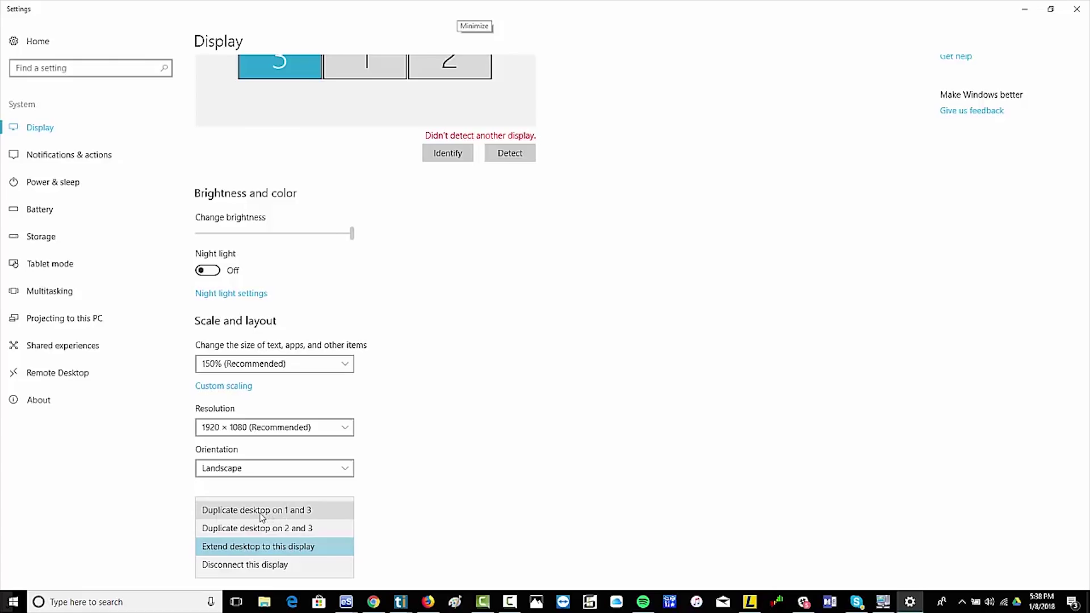
{"action": "left_click", "coordinate": [483, 498]}
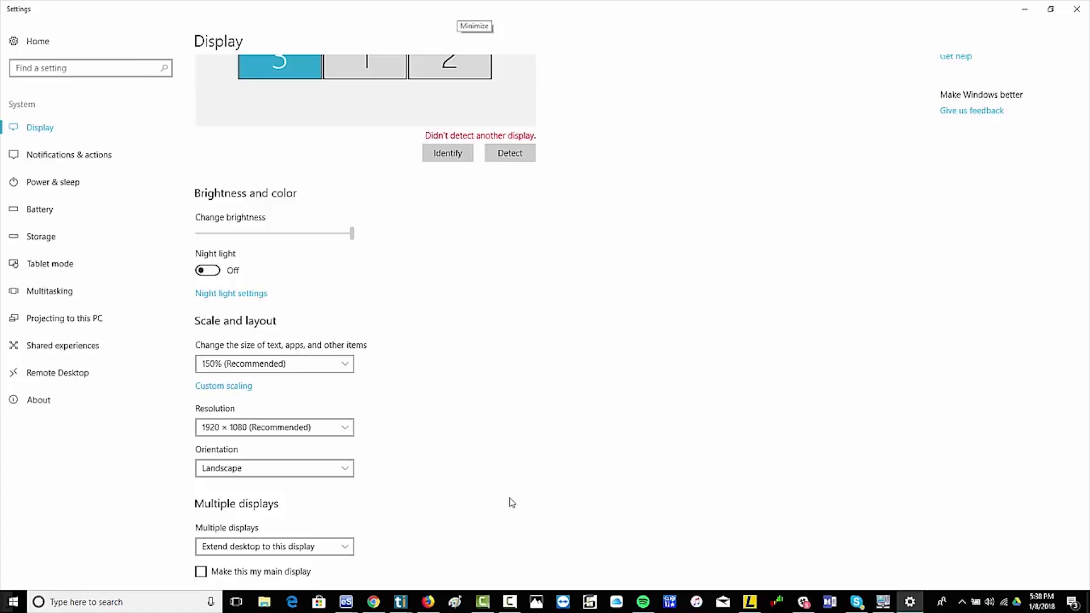
{"action": "left_click", "coordinate": [323, 547]}
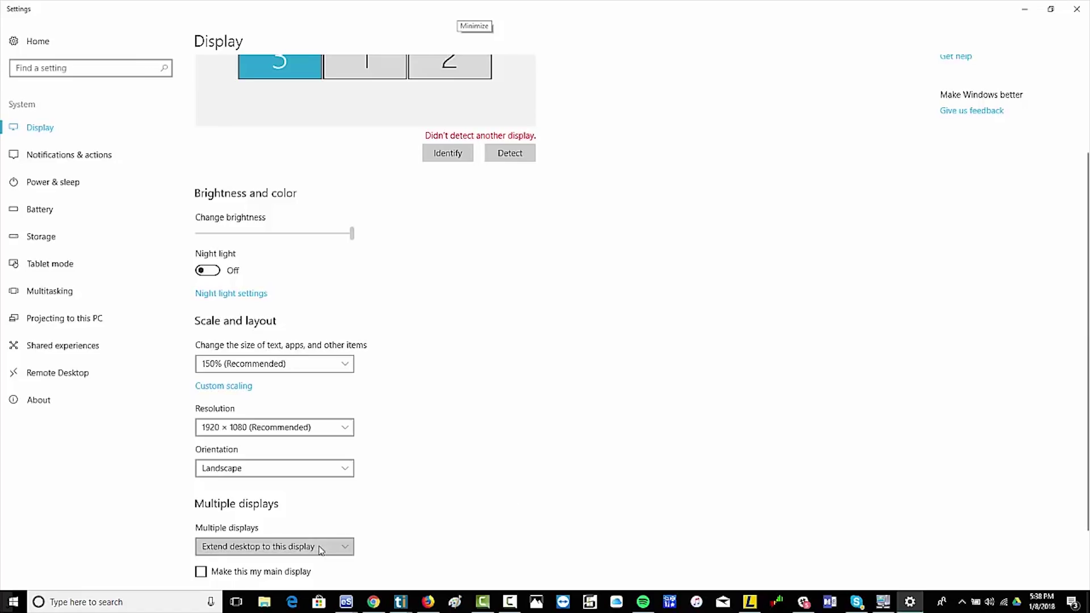
{"action": "left_click", "coordinate": [488, 515]}
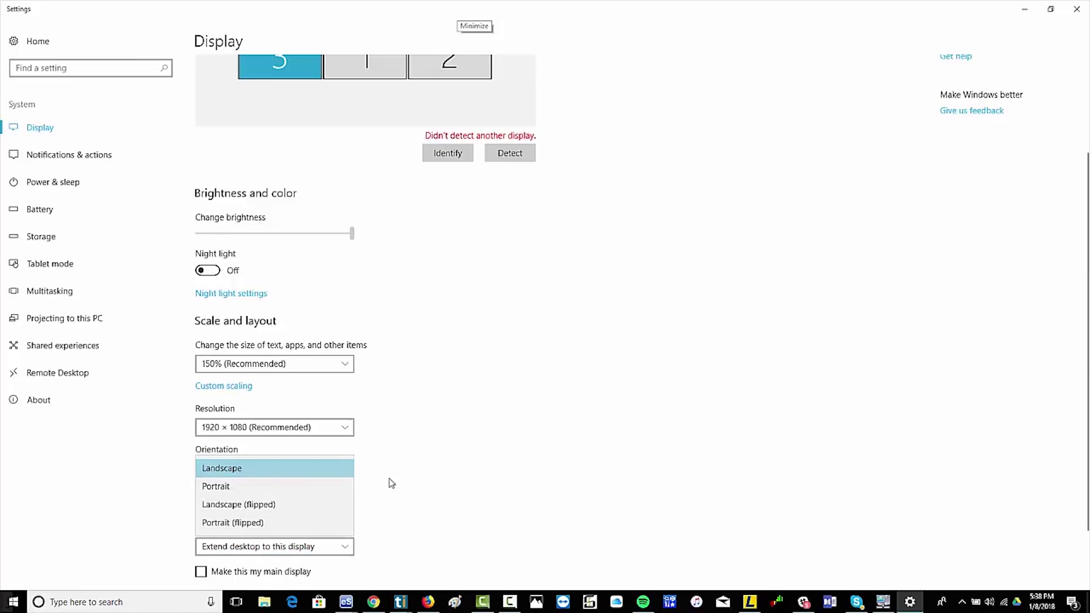
{"action": "left_click", "coordinate": [429, 483]}
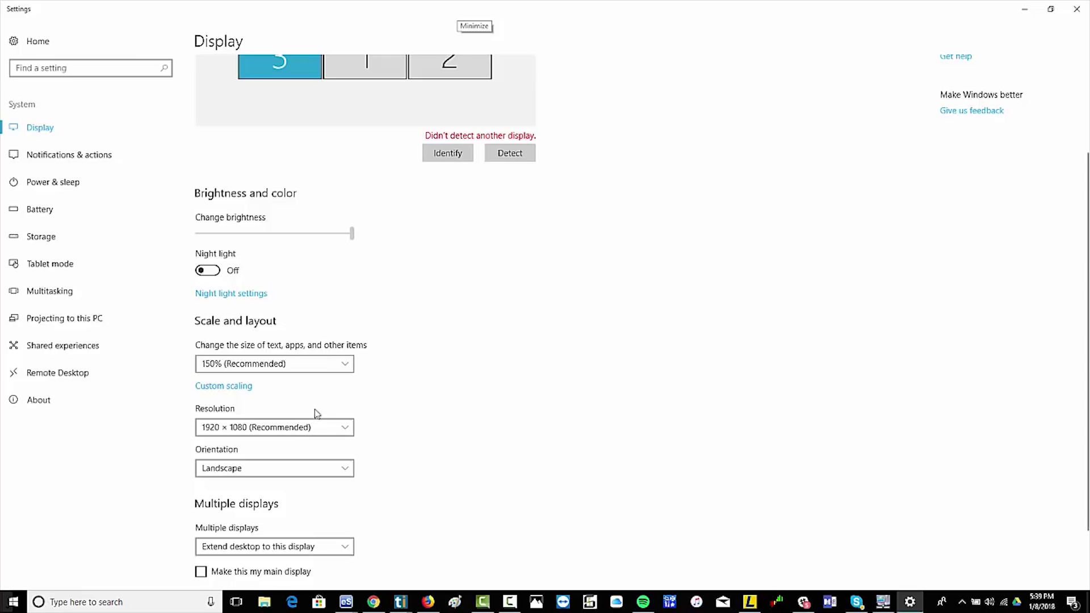
Try 100% scaling for text and apps on display 3 and restore it to 150% (Recommended)
{"action": "left_click", "coordinate": [269, 365]}
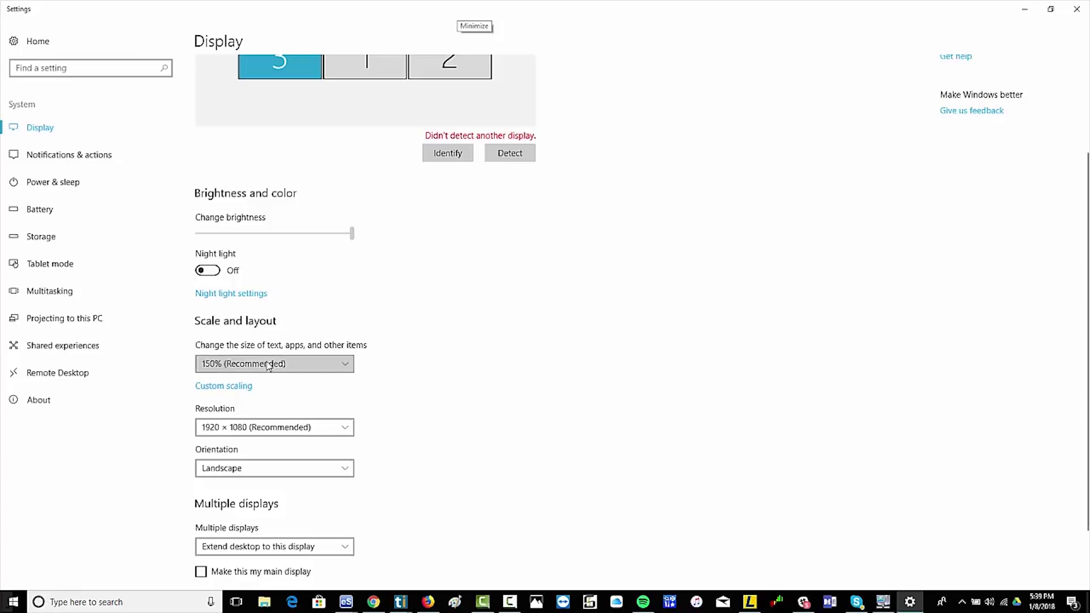
{"action": "left_click", "coordinate": [352, 369]}
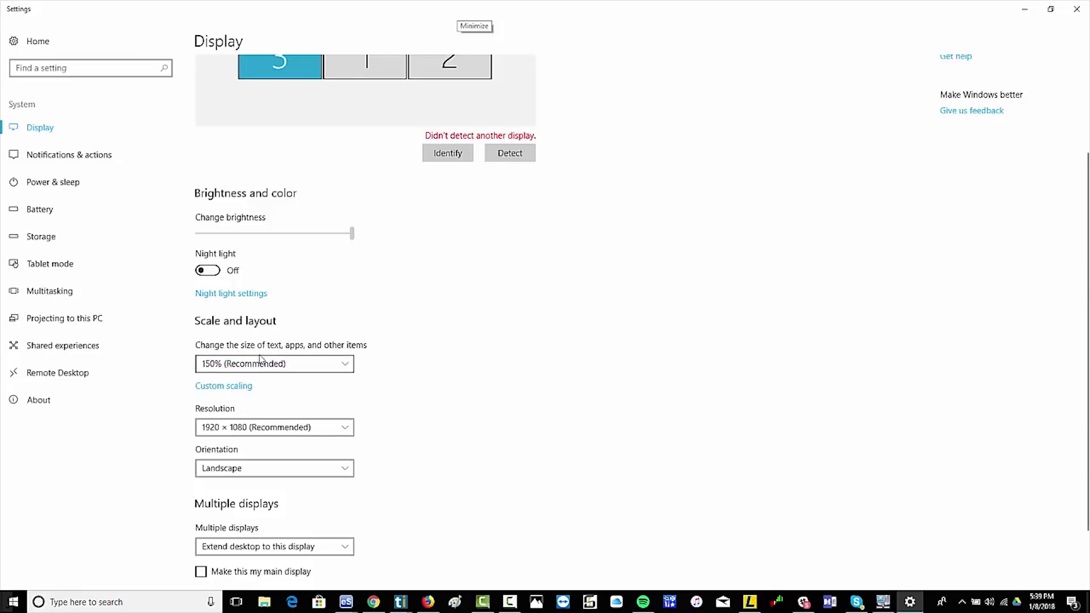
{"action": "left_click", "coordinate": [278, 365]}
{"action": "left_click", "coordinate": [250, 327]}
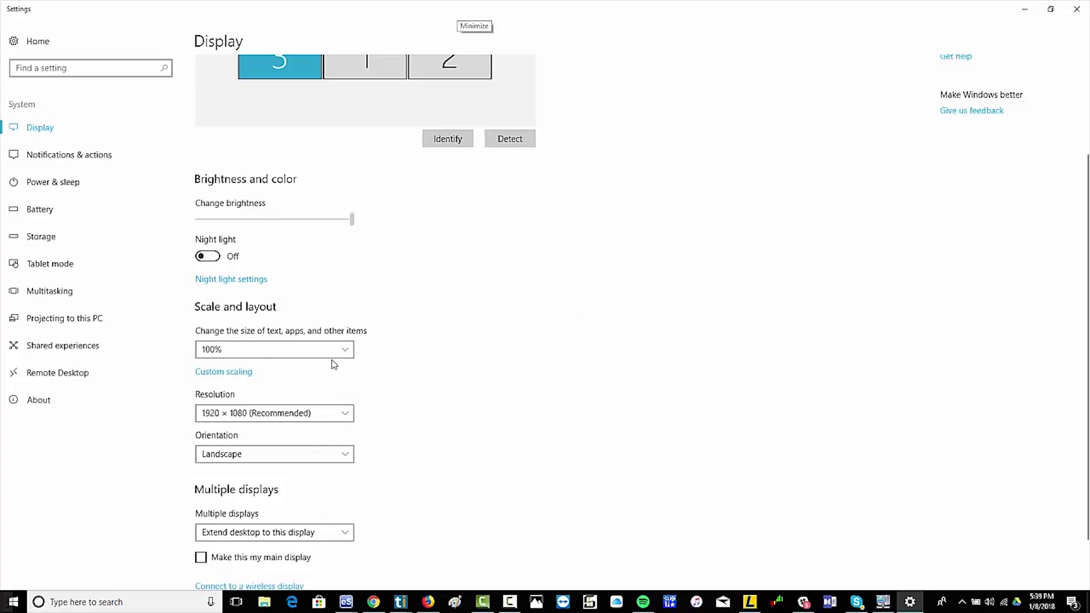
{"action": "left_click", "coordinate": [325, 349]}
{"action": "left_click", "coordinate": [291, 390]}
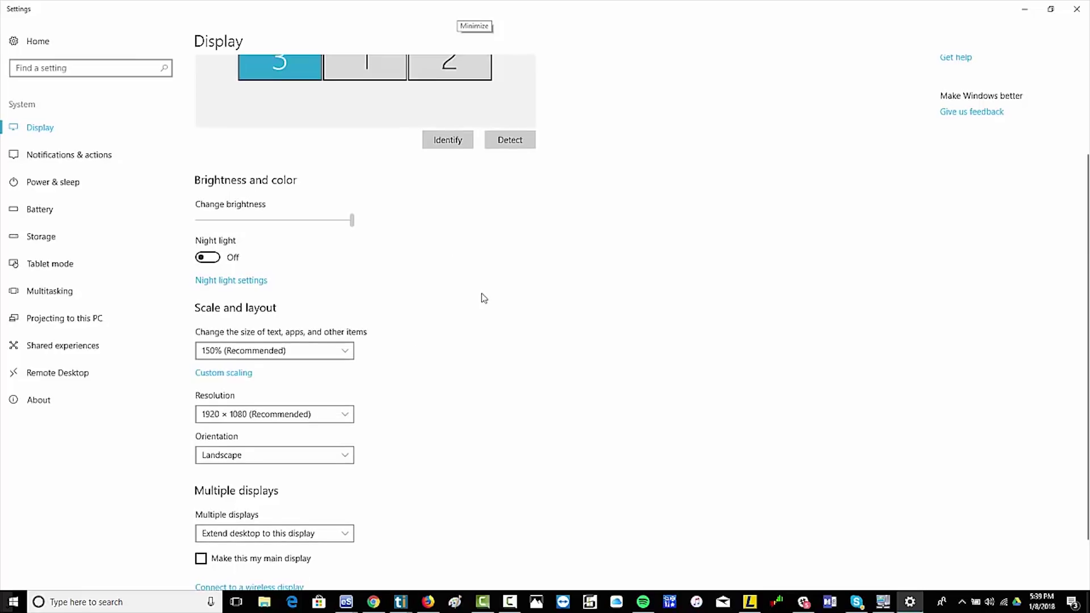
Rearrange the positions of displays 1, 2 and 3 in the display layout diagram
{"action": "scroll", "coordinate": [483, 298], "scroll_direction": "up", "scroll_amount": 3}
{"action": "left_click_drag", "start_coordinate": [288, 189], "coordinate": [449, 142]}
{"action": "left_click_drag", "start_coordinate": [407, 216], "coordinate": [244, 196]}
{"action": "left_click_drag", "start_coordinate": [446, 167], "coordinate": [442, 198]}
{"action": "left_click_drag", "start_coordinate": [289, 191], "coordinate": [312, 165]}
{"action": "left_click_drag", "start_coordinate": [438, 186], "coordinate": [292, 192]}
{"action": "left_click_drag", "start_coordinate": [358, 157], "coordinate": [346, 255]}
{"action": "scroll", "coordinate": [345, 163], "scroll_direction": "down", "scroll_amount": 2}
{"action": "scroll", "coordinate": [345, 163], "scroll_direction": "down", "scroll_amount": 1}
{"action": "scroll", "coordinate": [345, 163], "scroll_direction": "up", "scroll_amount": 5}
{"action": "left_click_drag", "start_coordinate": [442, 206], "coordinate": [486, 189]}
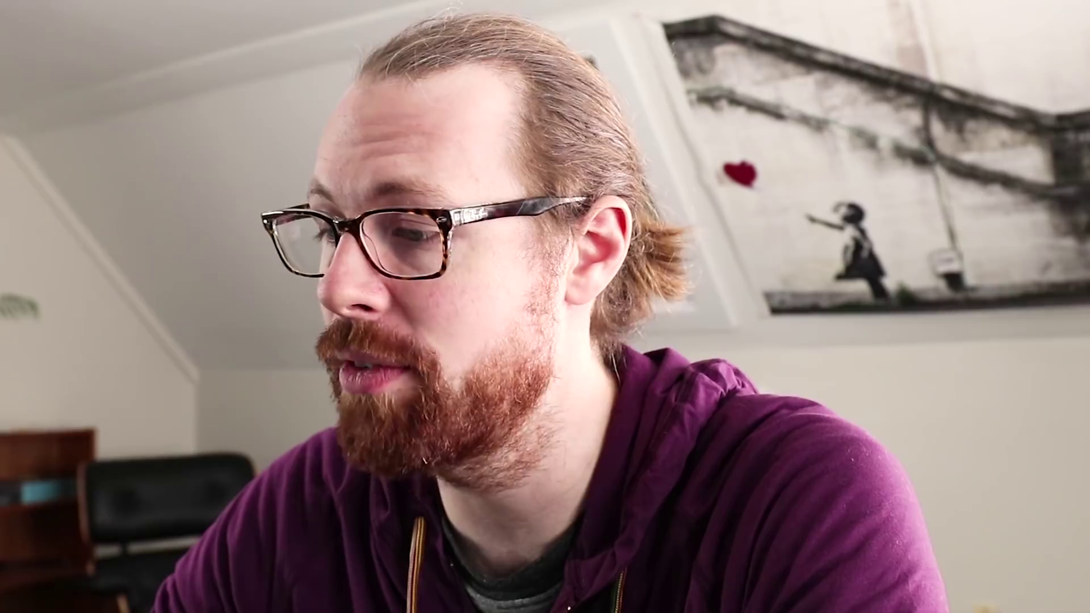